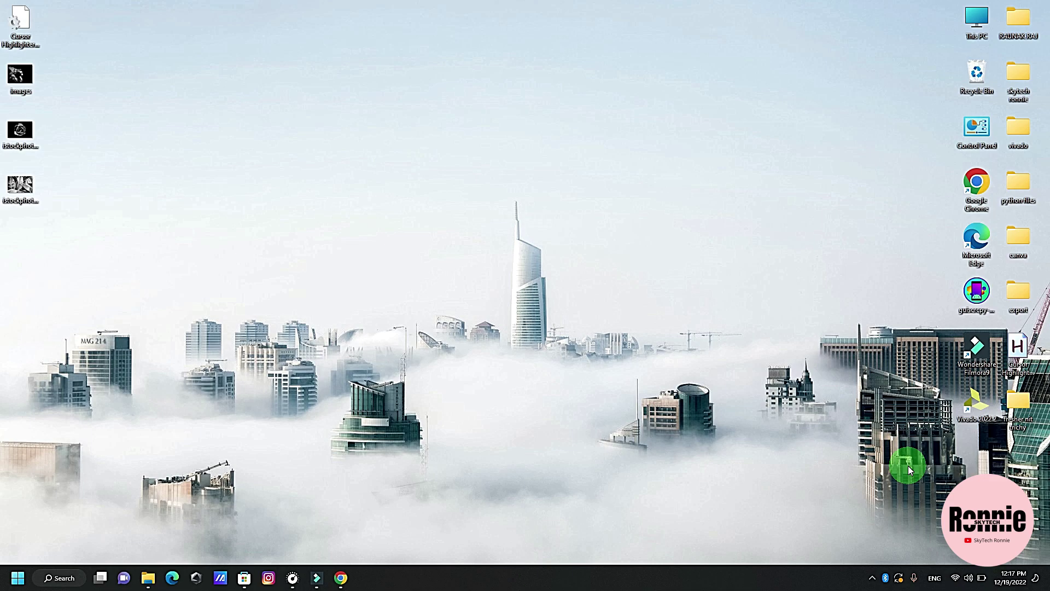
Open the banana leaf photo from the desktop to look at it, then close the viewer
click(12, 193)
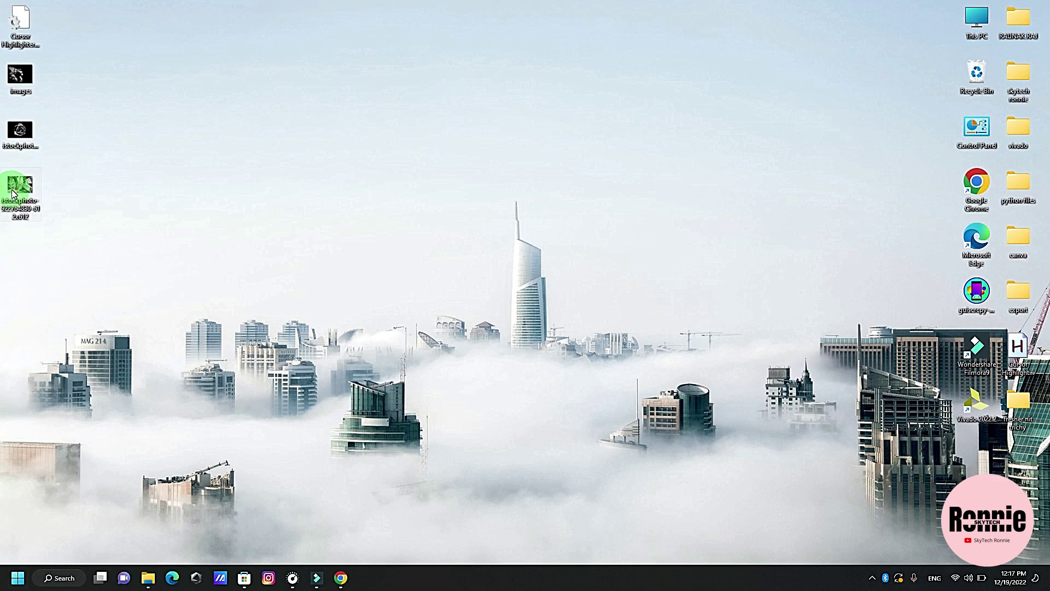
double_click(12, 192)
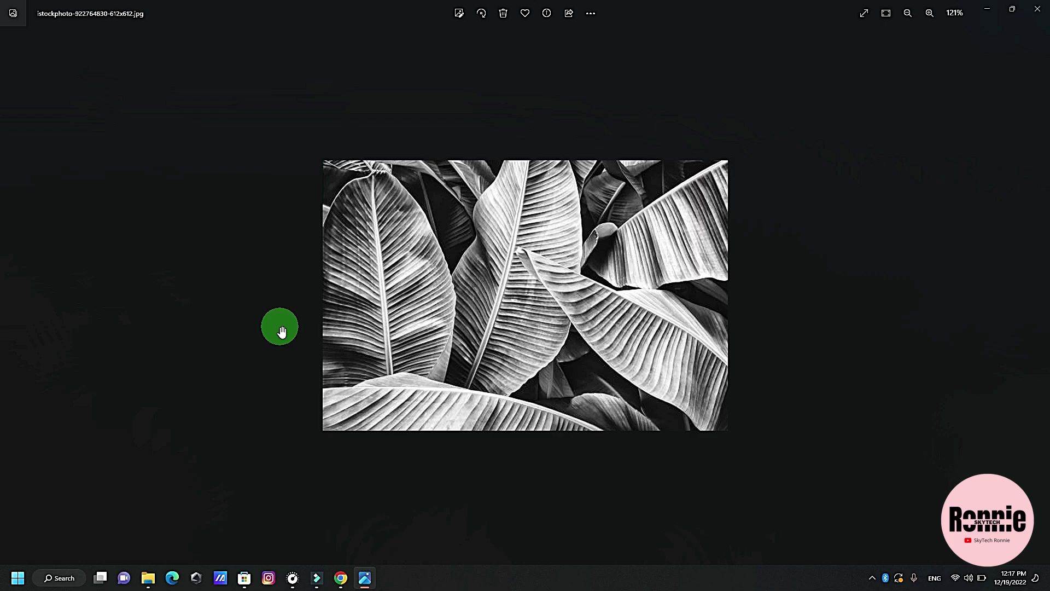
scroll(281, 328, up, 3)
scroll(281, 328, up, 2)
click(1038, 8)
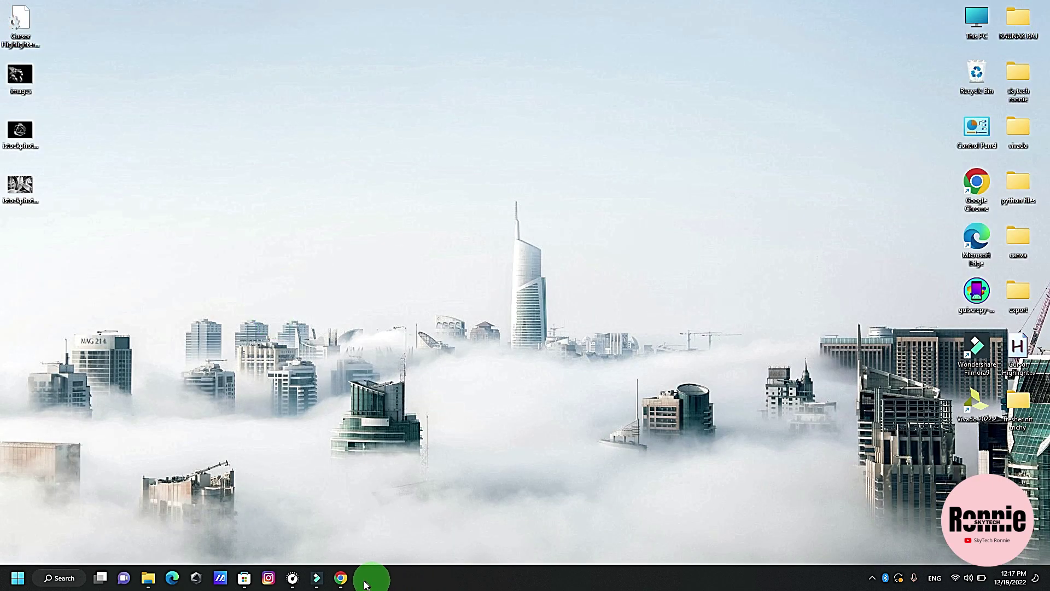
In Chrome, search Google for 'colorize image' using the suggested search
click(343, 582)
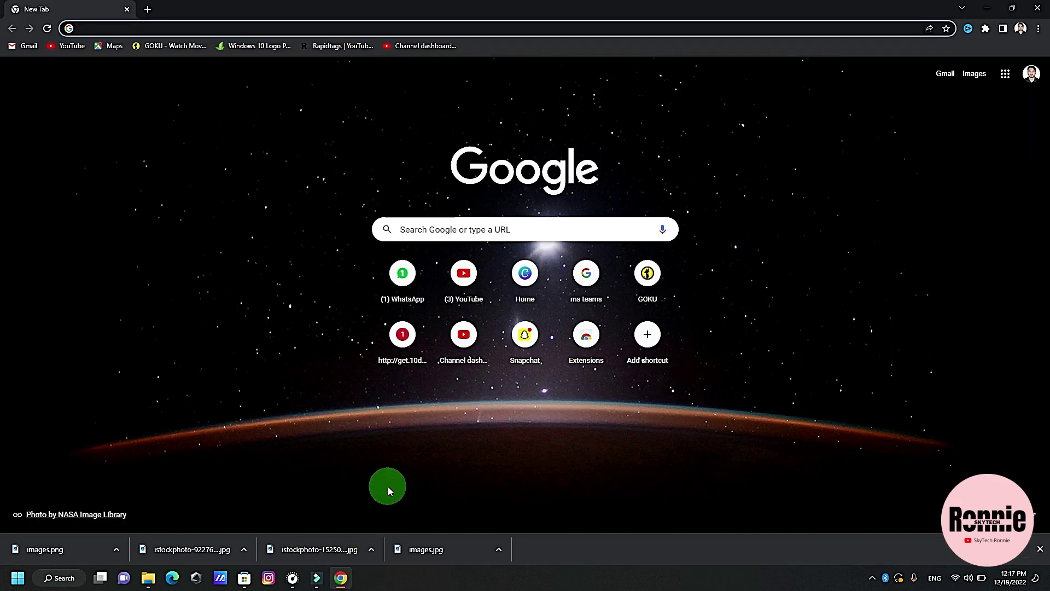
click(495, 224)
text(o)
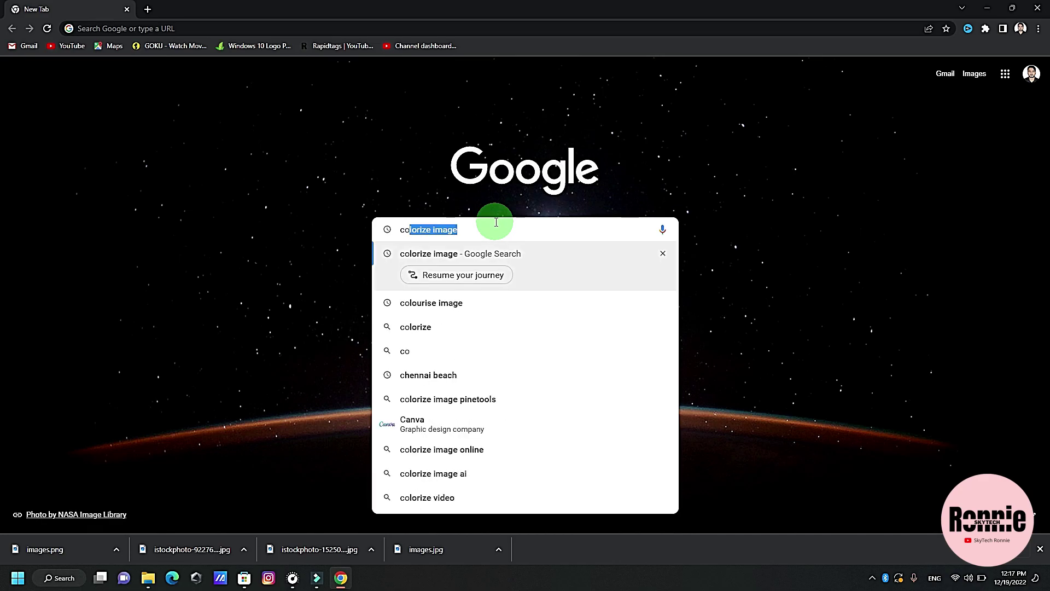
text(lo)
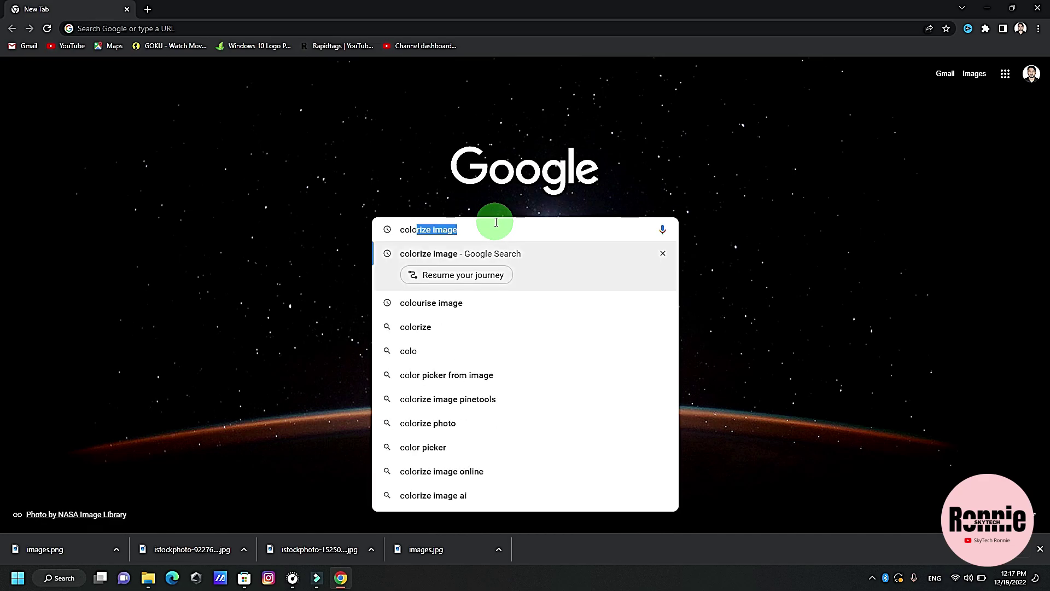
key(Down)
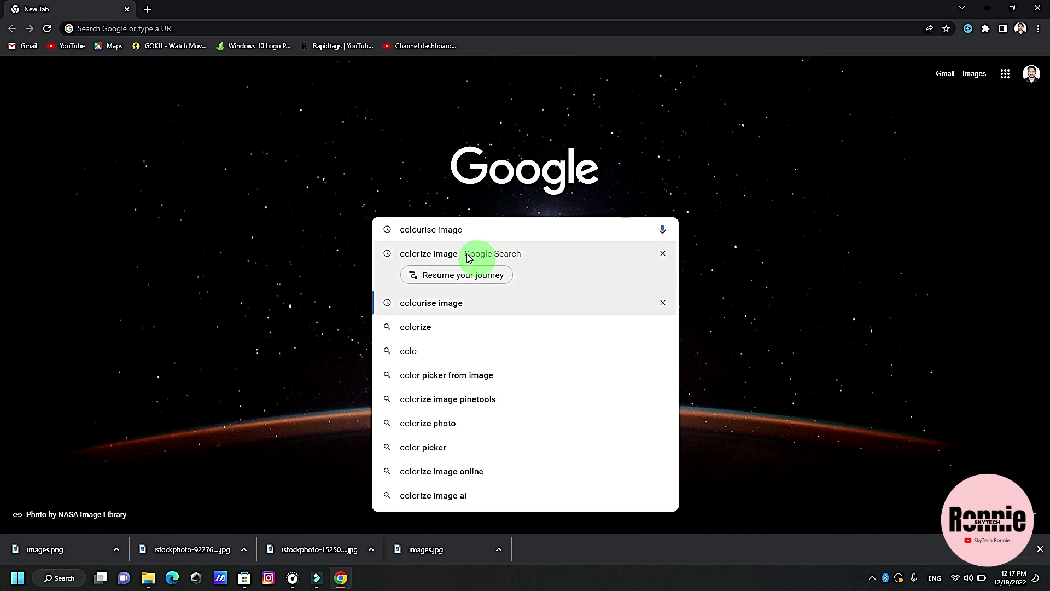
click(468, 252)
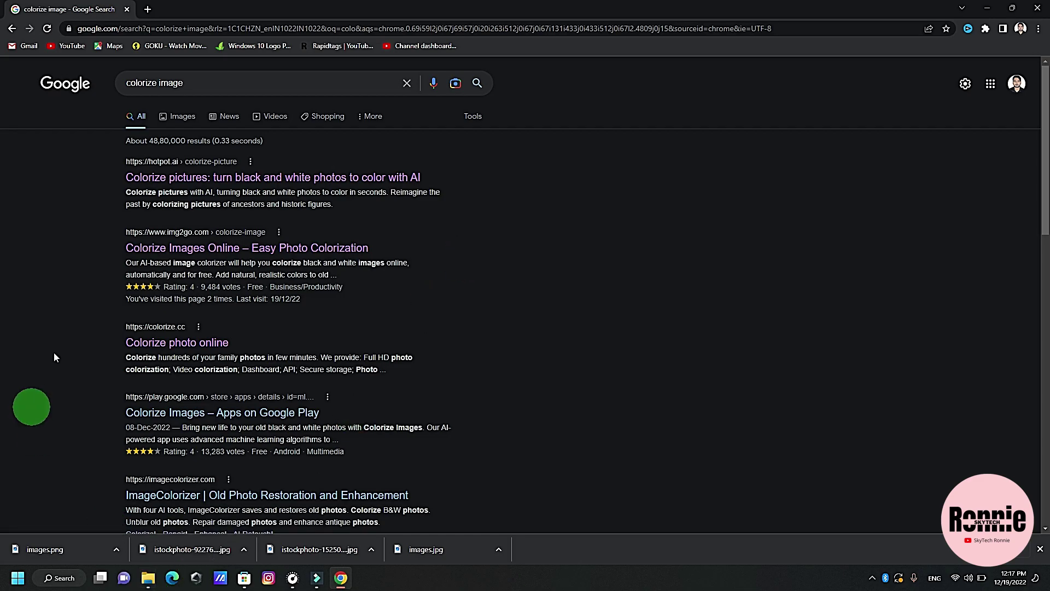
click(192, 246)
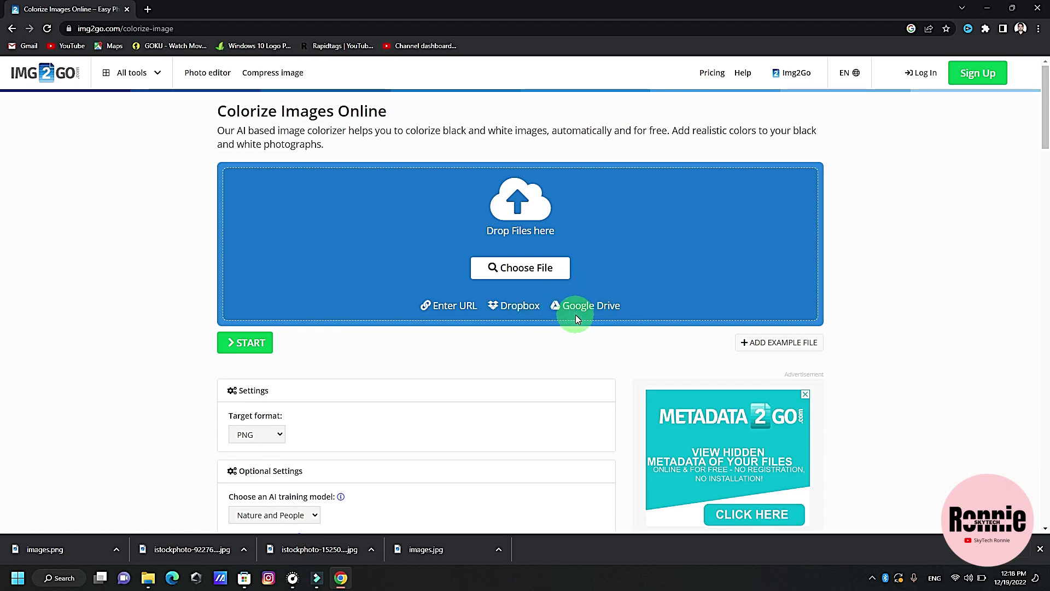
click(523, 270)
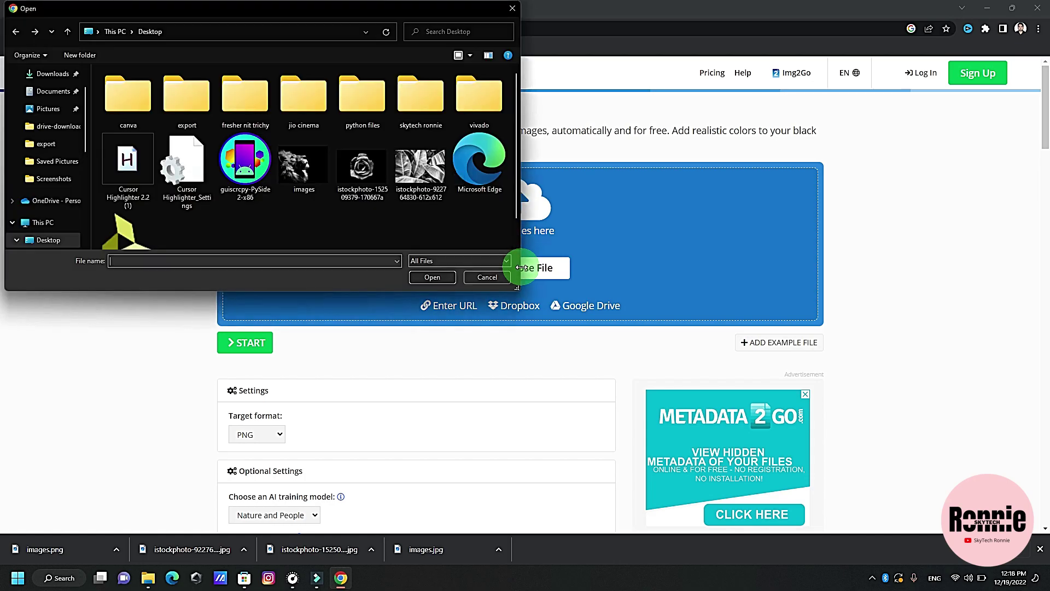
scroll(310, 182, down, 1)
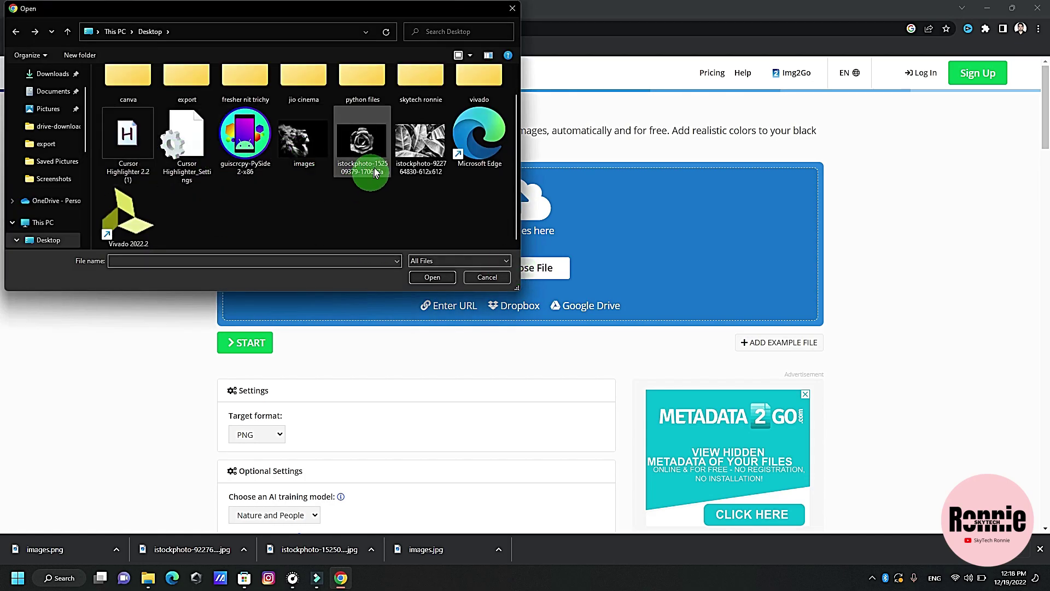
click(420, 141)
click(432, 277)
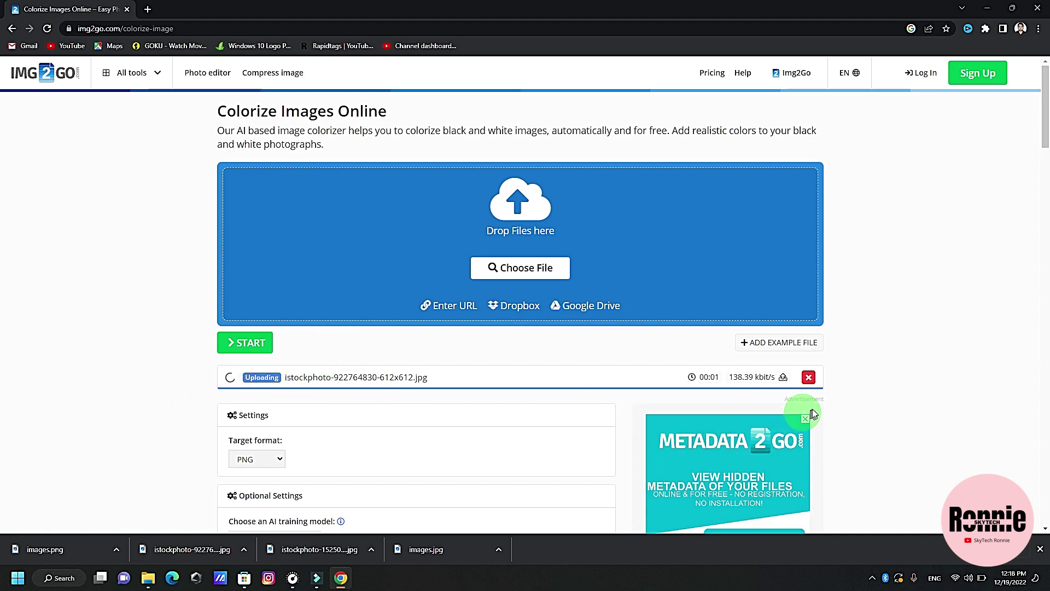
Colorize using the Nature and People model at render factor 25, then open the downloaded PNG
scroll(260, 319, down, 3)
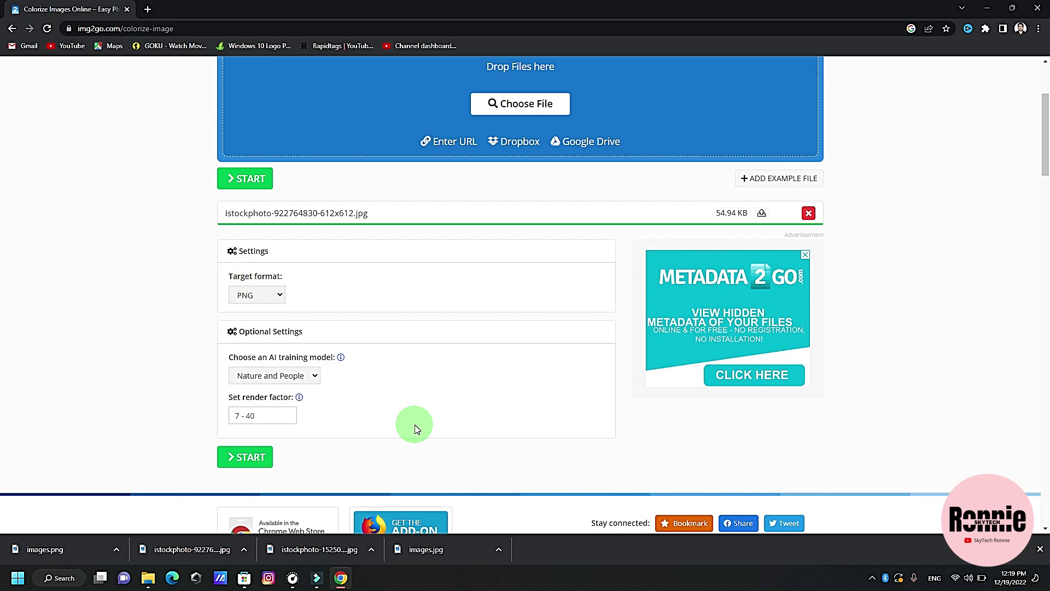
click(315, 378)
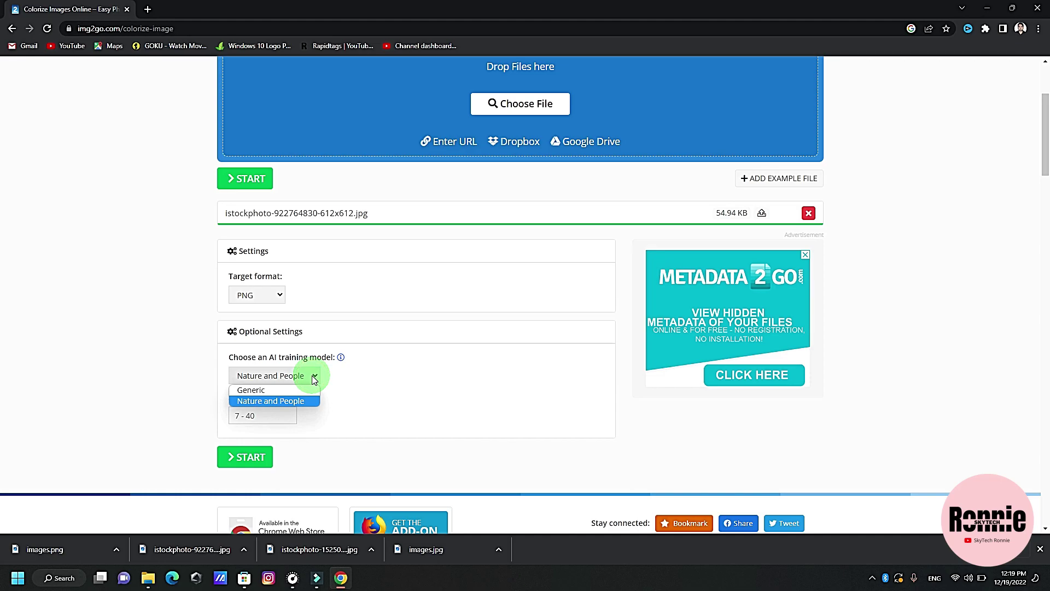
click(279, 400)
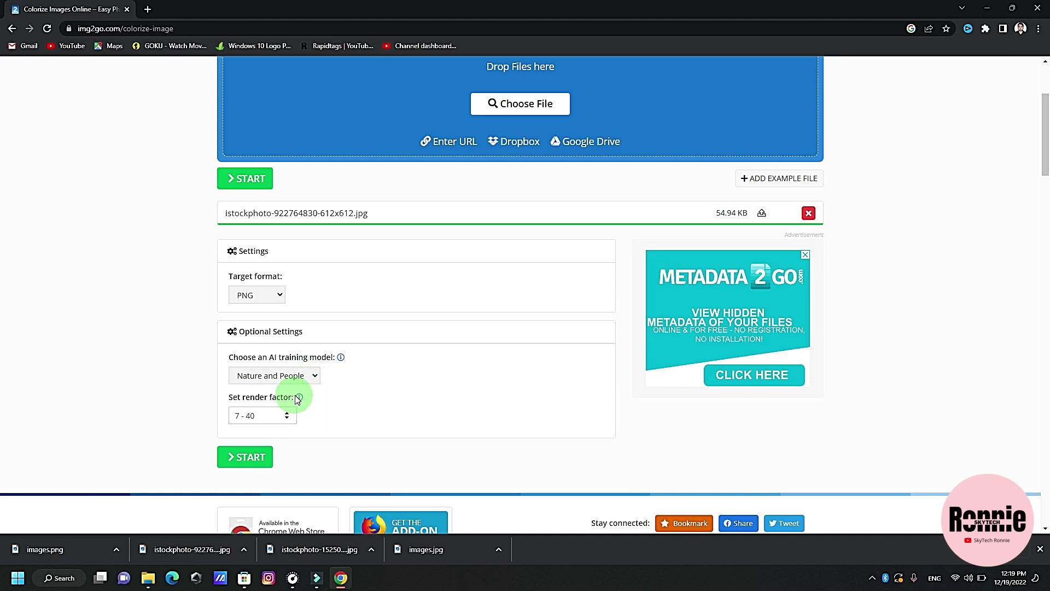
text(25)
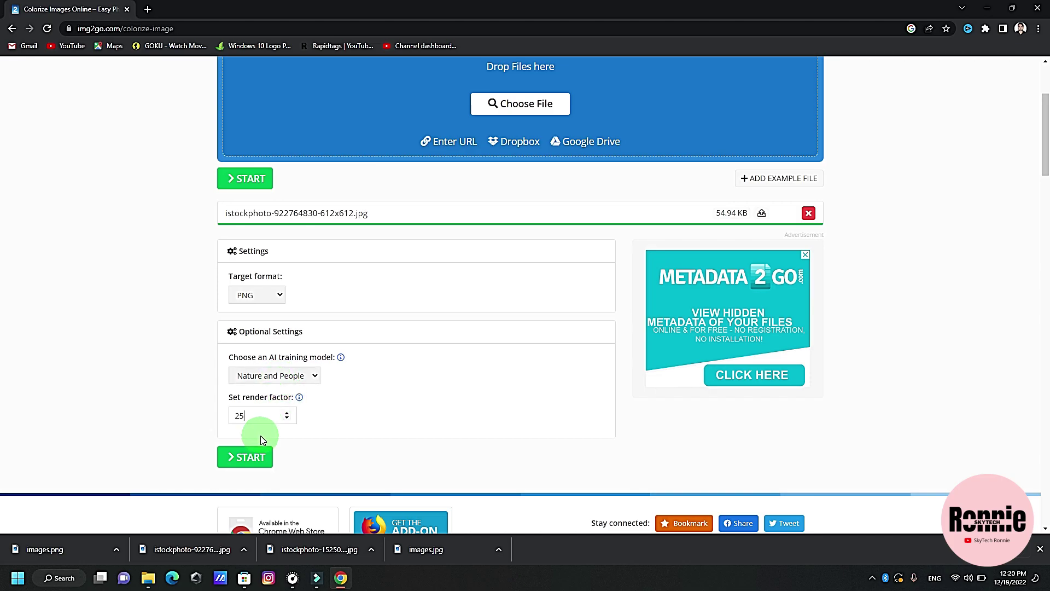
click(247, 463)
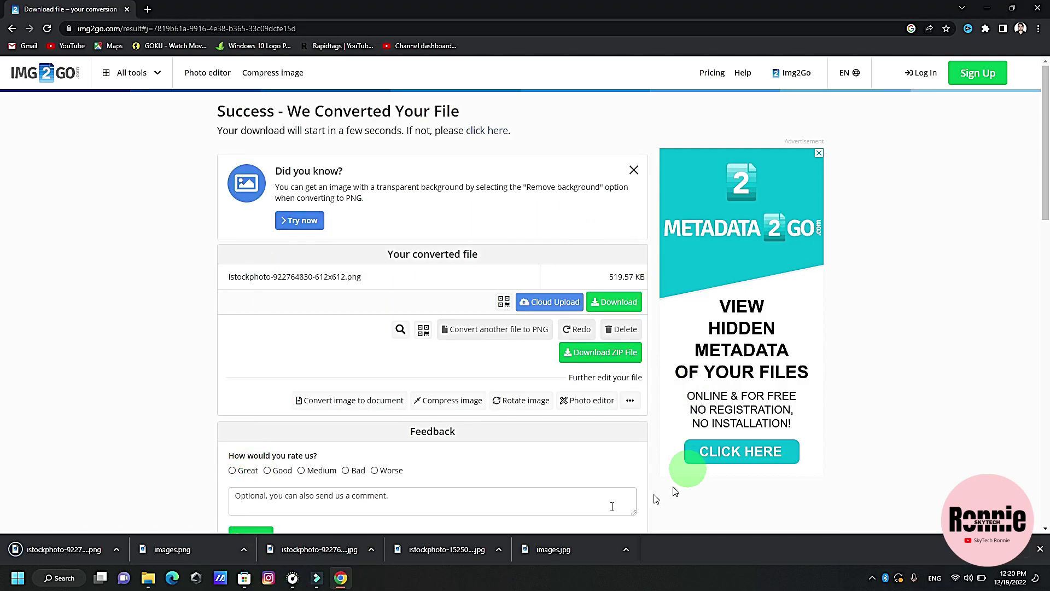
click(57, 557)
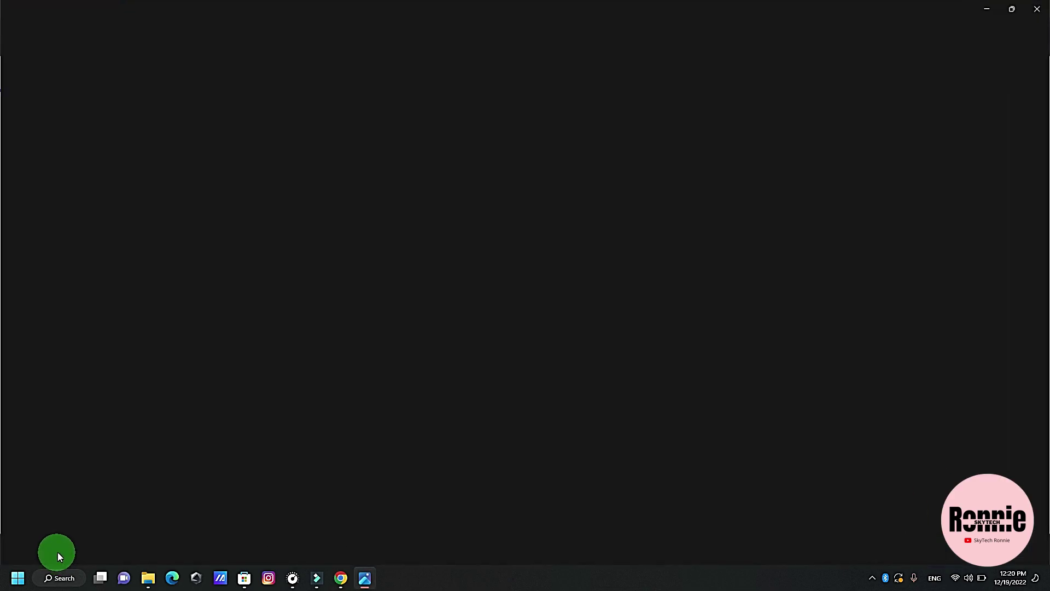
Zoom into the colorized banana leaf PNG in Photos, then close Photos
scroll(543, 385, up, 3)
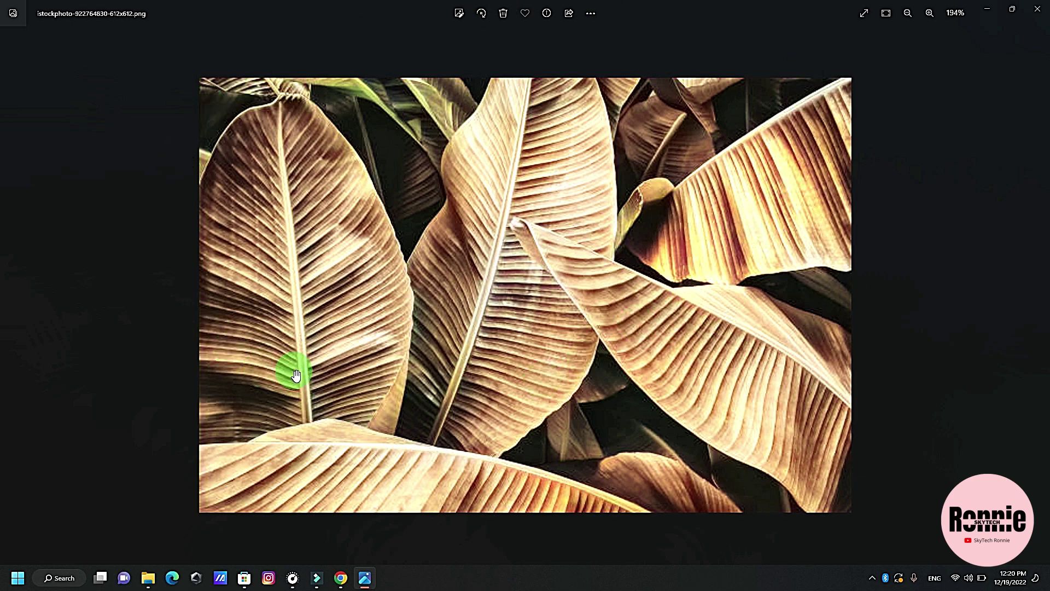
key(alt+F4)
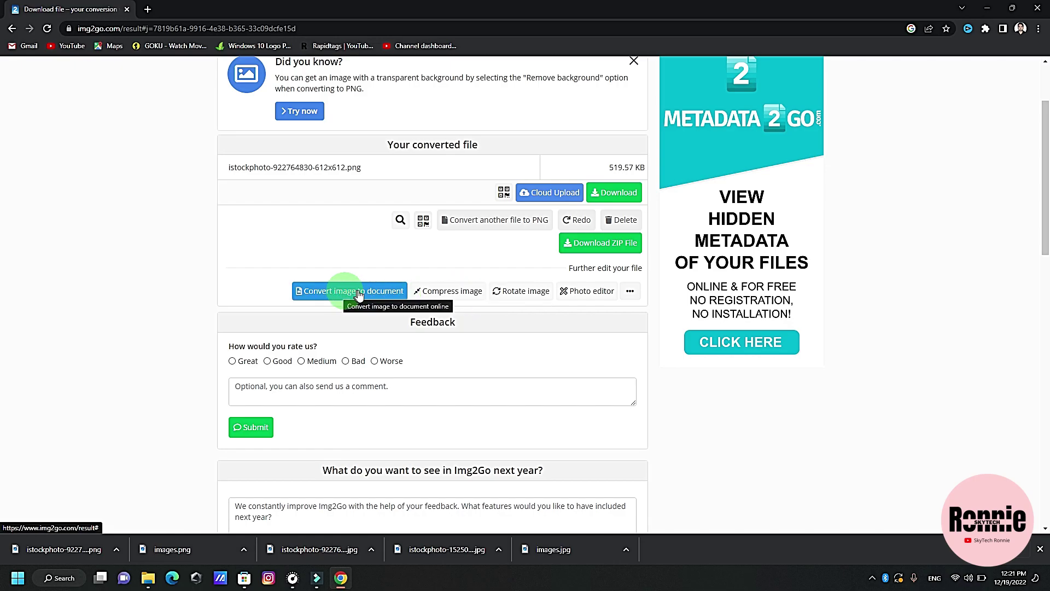
click(528, 294)
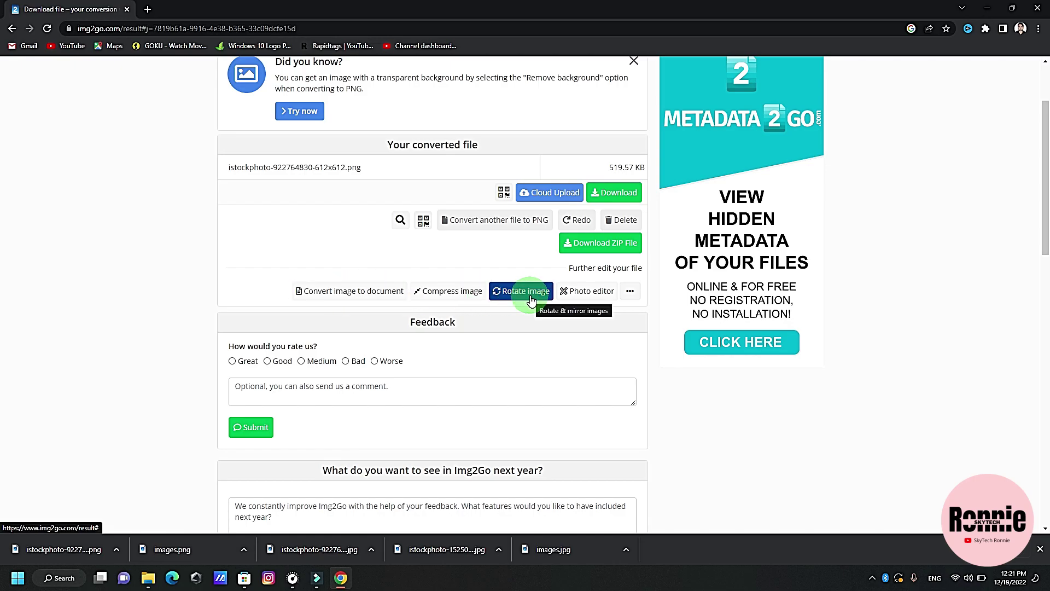